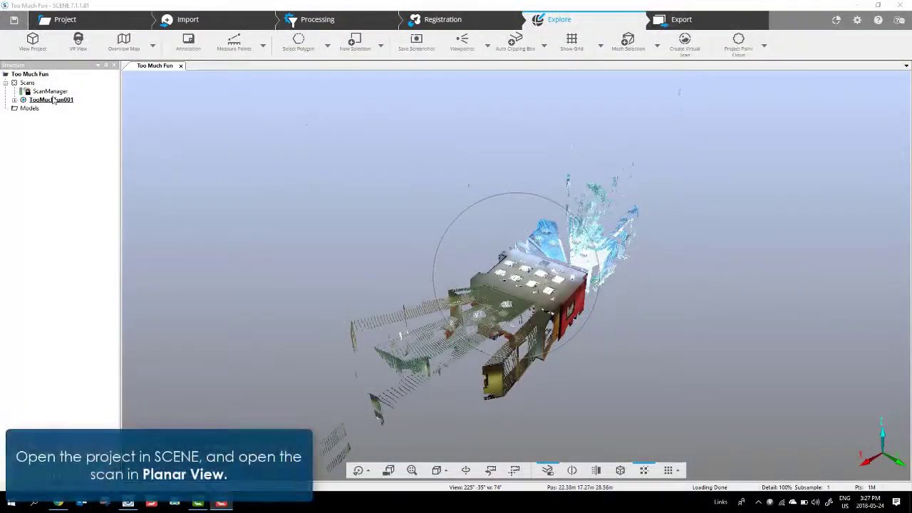
Open the TooMuchFun001 scan in Planar View and switch SCENE to the classic interface
left_click(53, 101)
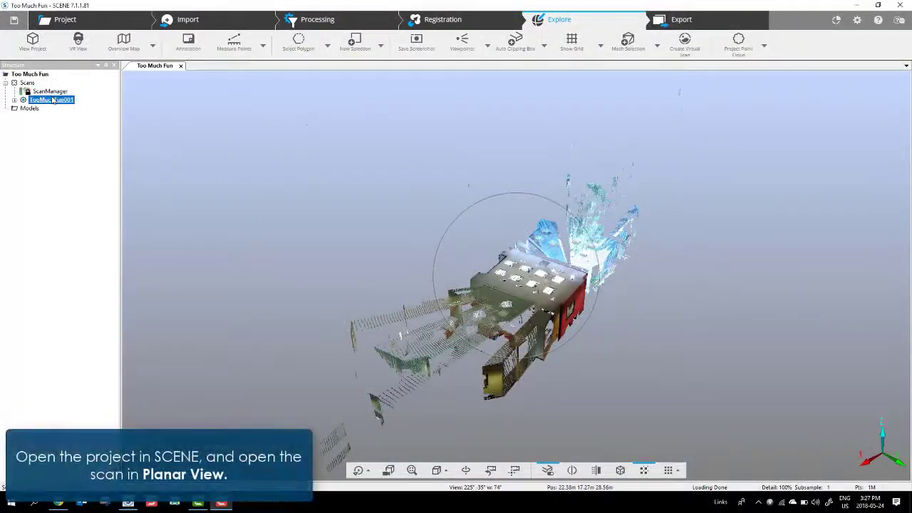
right_click(53, 101)
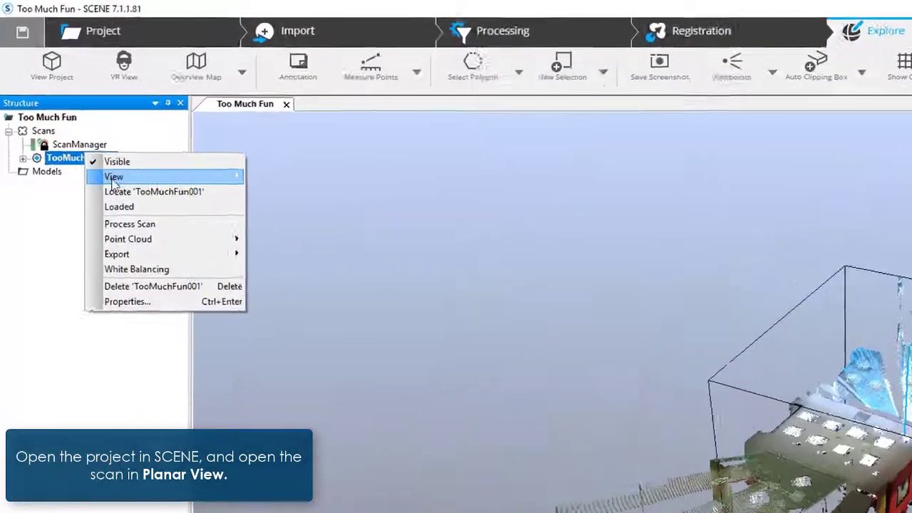
mouse_move(114, 178)
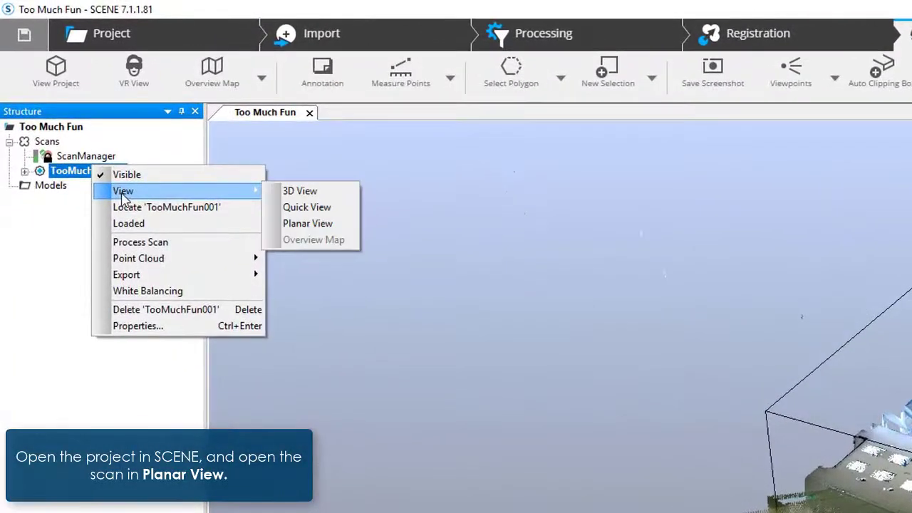
left_click(281, 204)
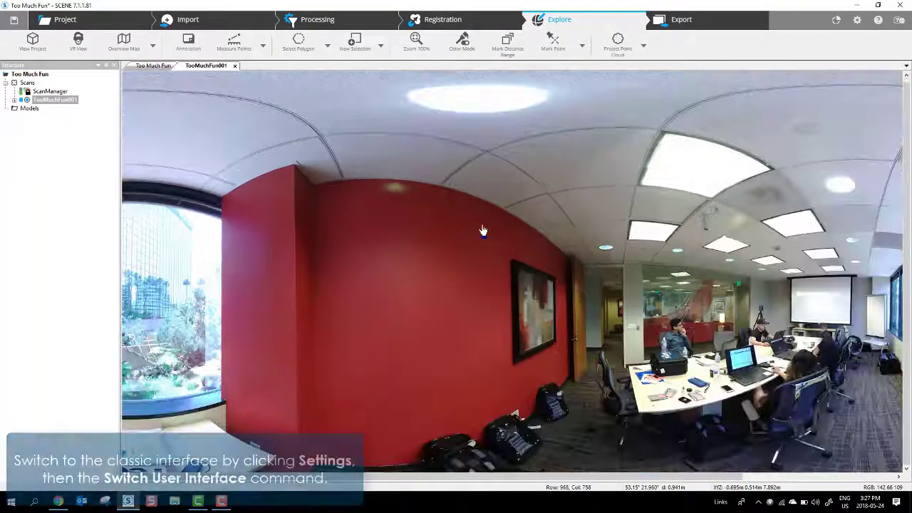
left_click(857, 23)
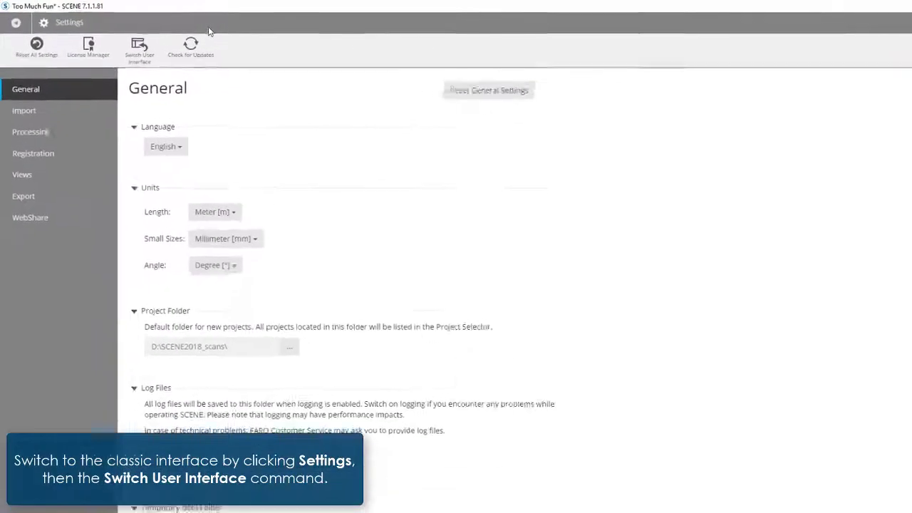
left_click(186, 75)
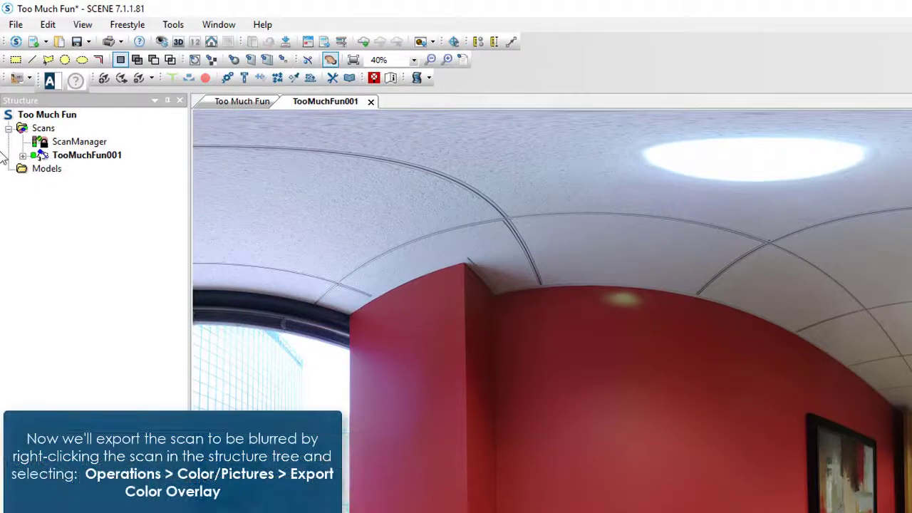
Export the TooMuchFun001 colour overlay, browsing to D:\WebsharePictures\Pictures as the destination
left_click(22, 155)
right_click(84, 155)
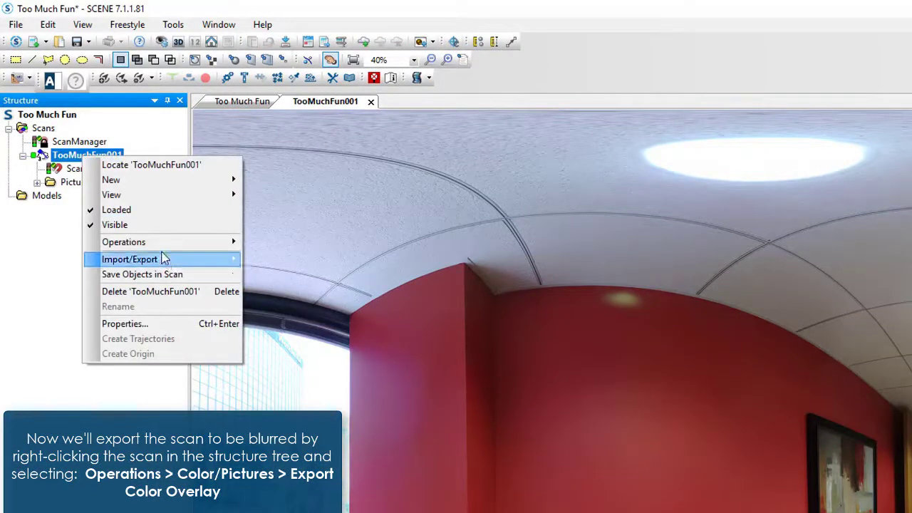
mouse_move(162, 251)
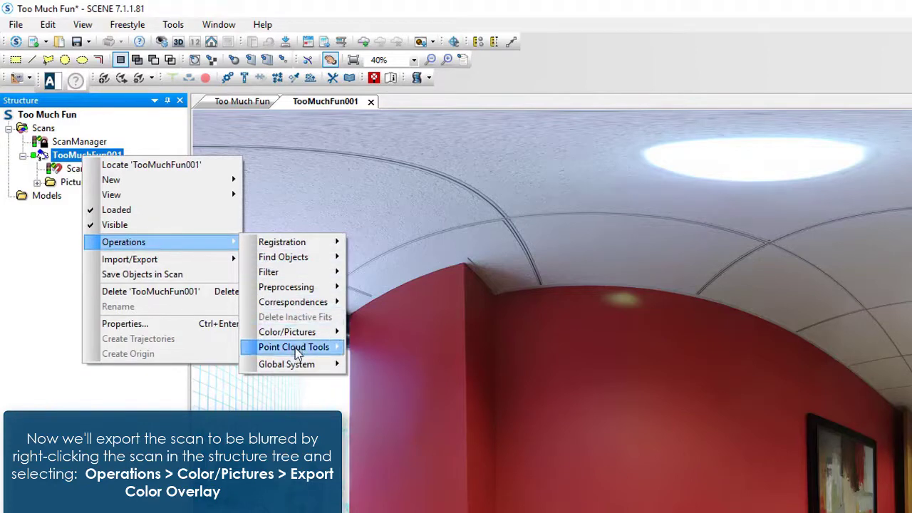
mouse_move(300, 339)
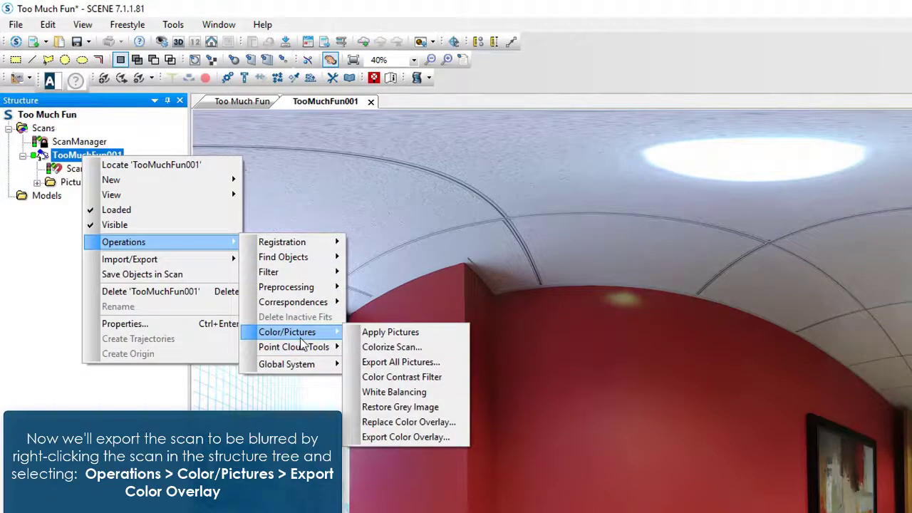
left_click(407, 437)
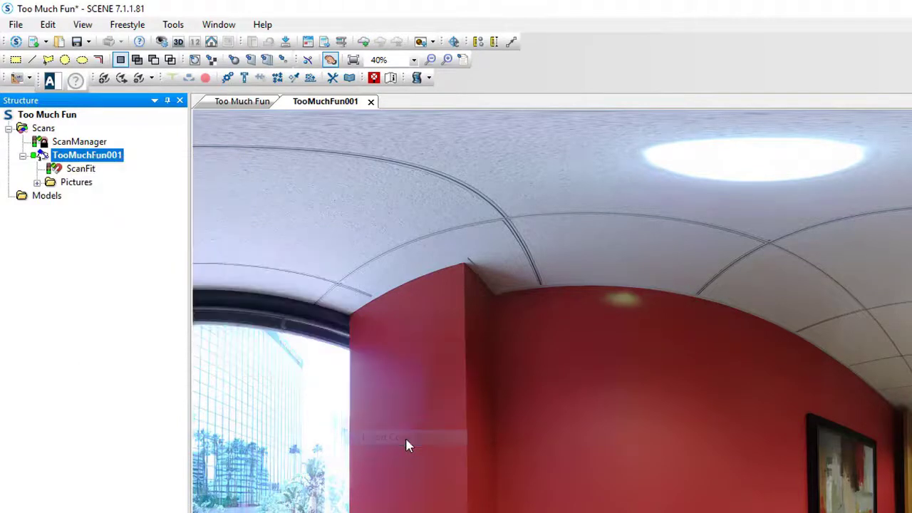
left_click(182, 68)
scroll(210, 232, "down", 1)
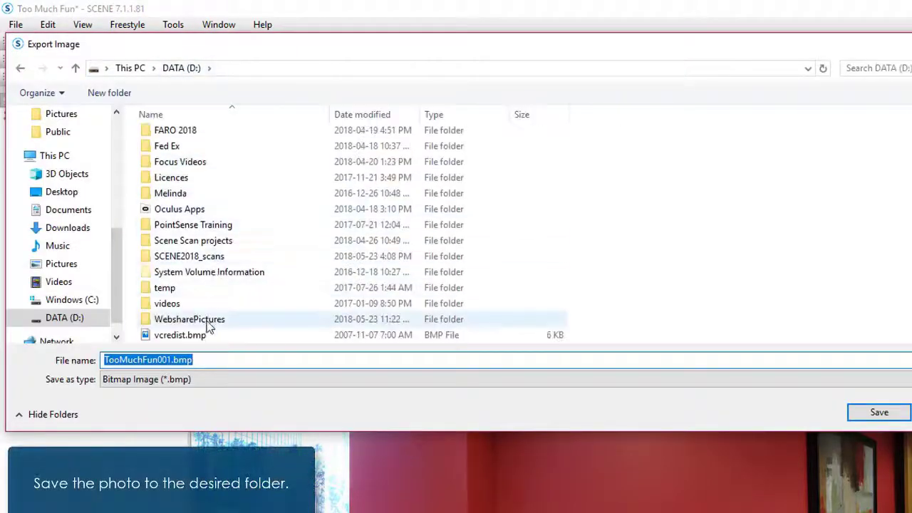
double_click(205, 322)
double_click(169, 138)
Save the overlay as TooMuchFun001.bmp, then launch Paint and maximize its window
left_click(178, 146)
left_click(868, 418)
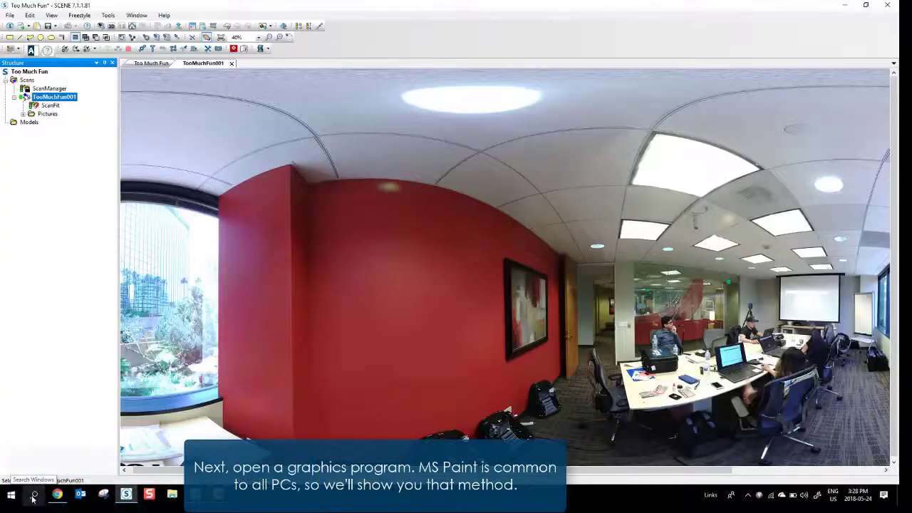
left_click(33, 495)
type("pa")
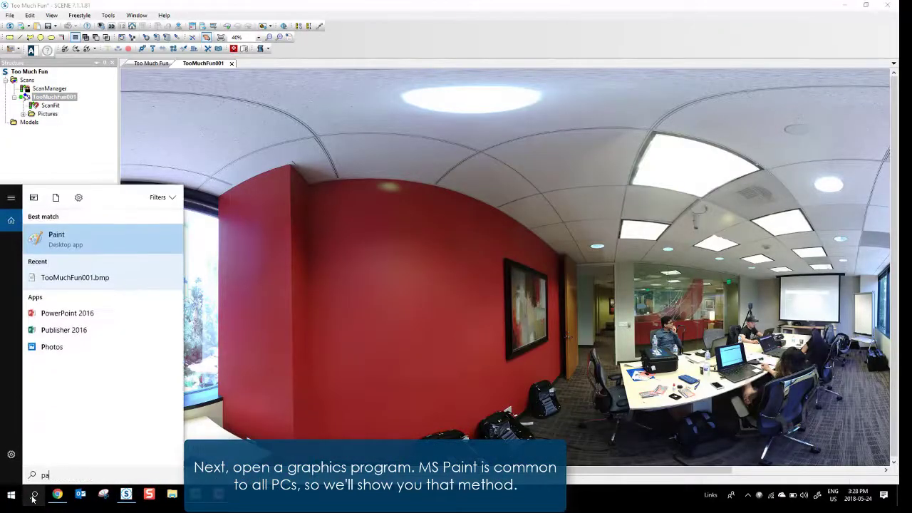
left_click(60, 240)
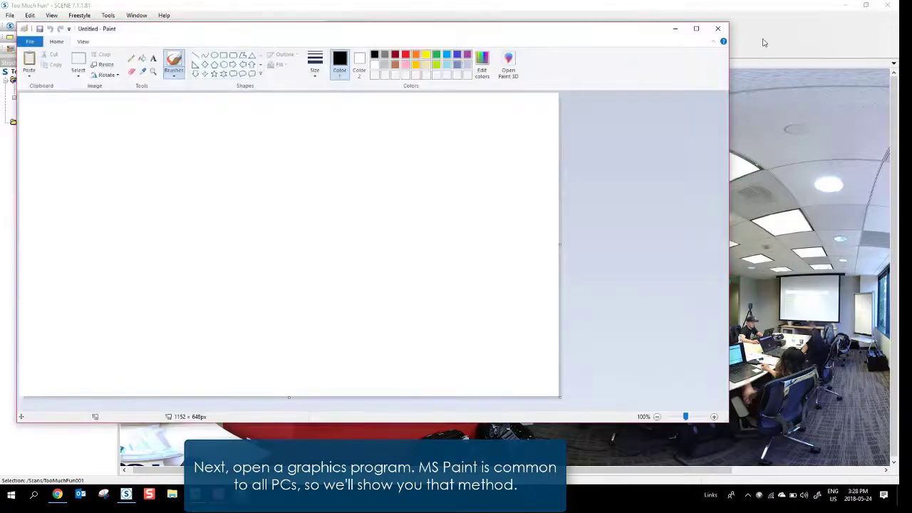
left_click(696, 29)
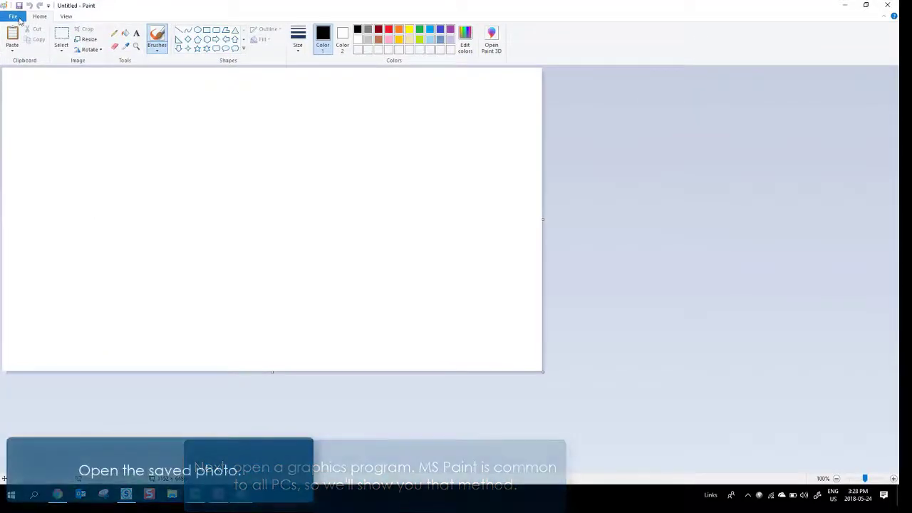
left_click(16, 17)
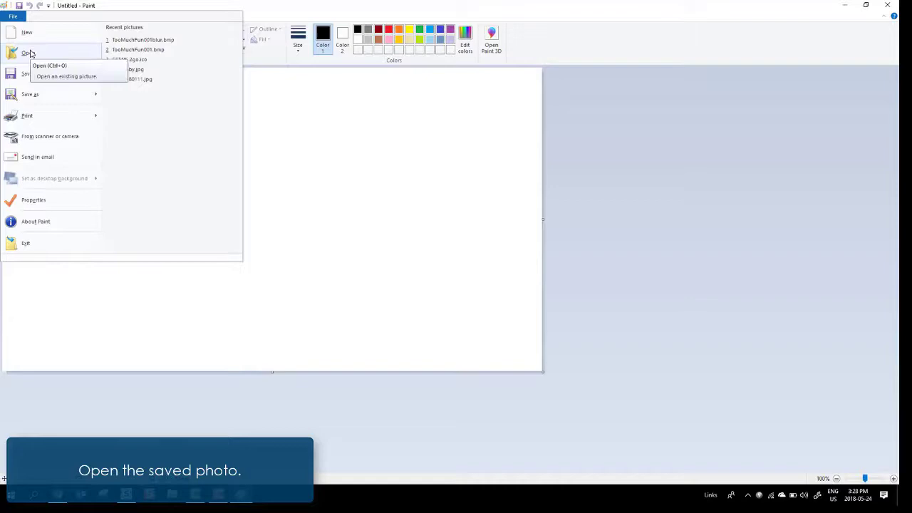
Open the recent TooMuchFun001.bmp and scroll to the conference room
left_click(171, 49)
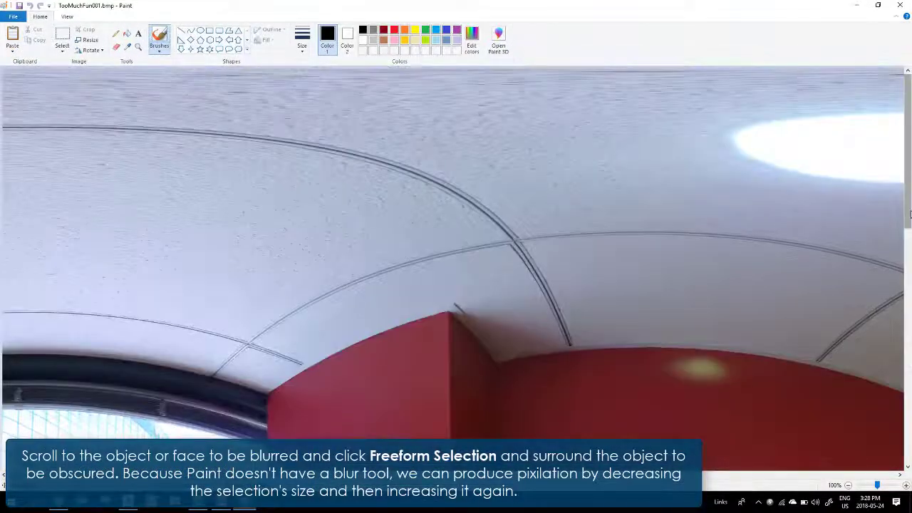
scroll(456, 267, "down", 10)
scroll(455, 268, "right", 10)
scroll(456, 267, "right", 10)
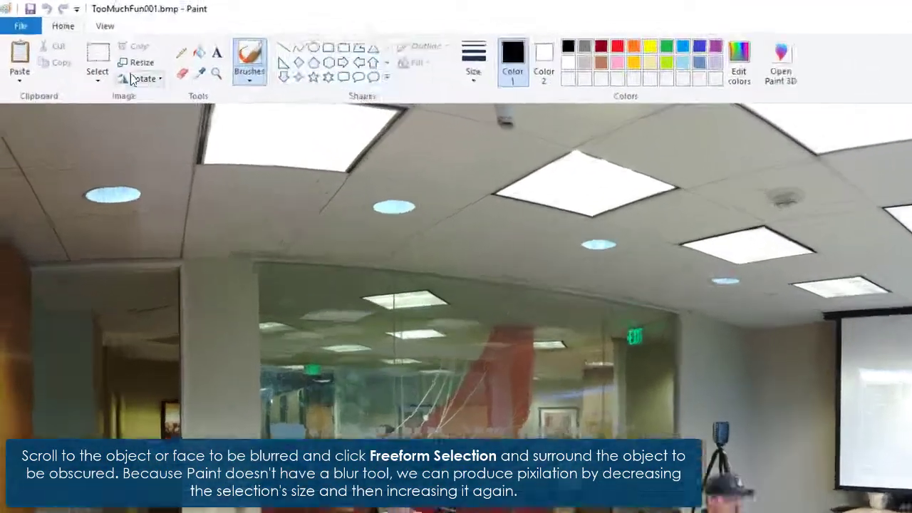
Draw a free-form selection around the capped man's head
left_click(97, 78)
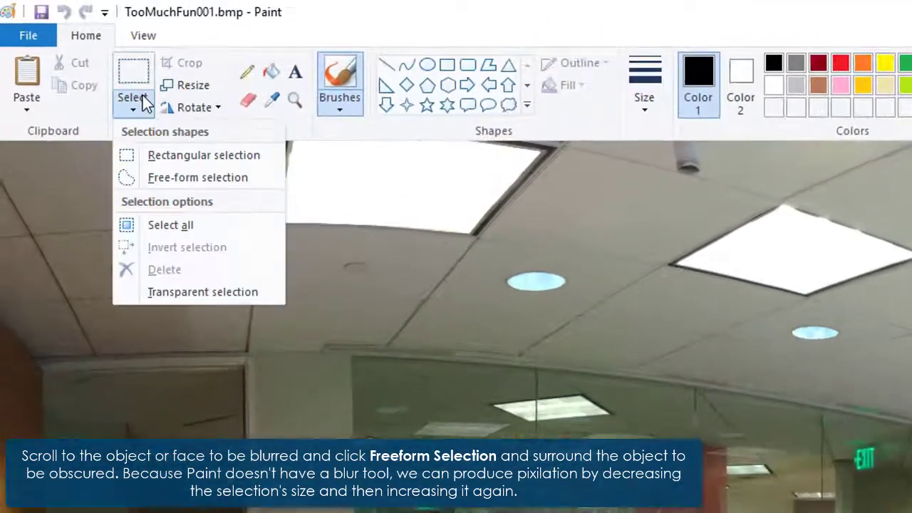
left_click(116, 130)
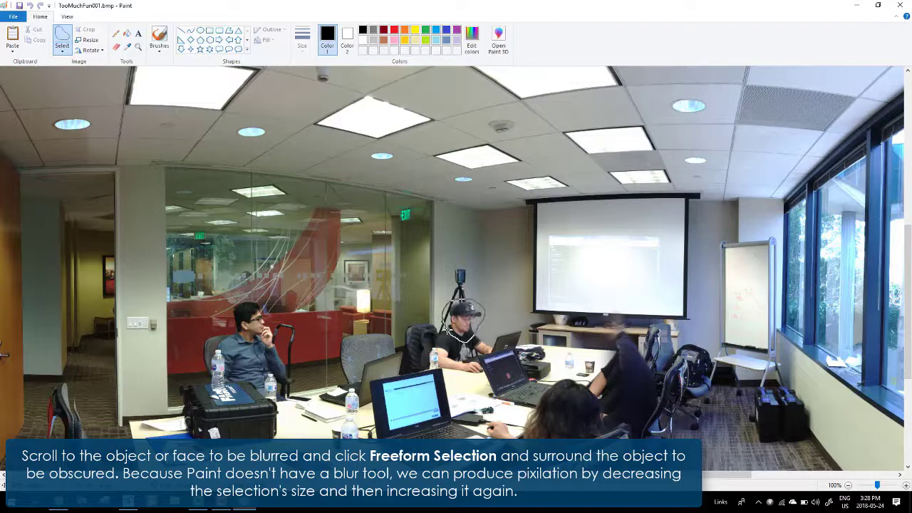
left_click_drag(449, 332, 462, 328)
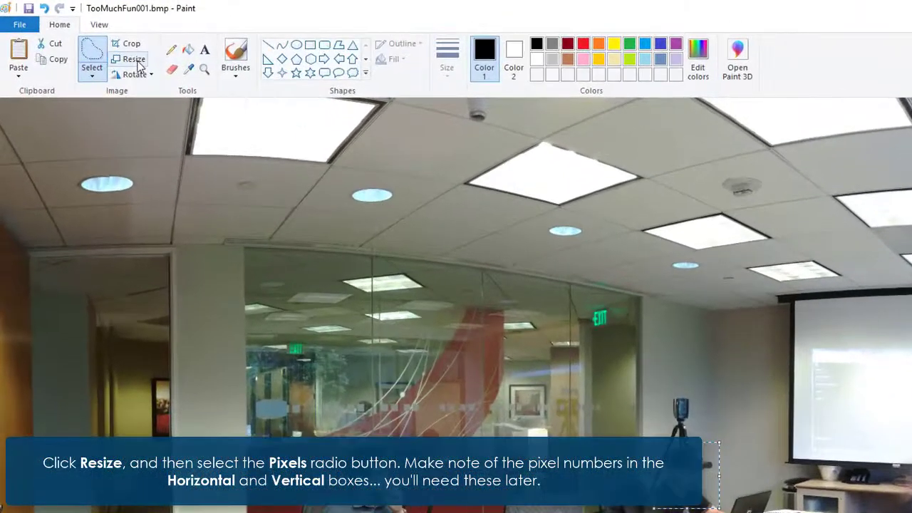
Note the selection's 93 × 94 pixel size, then resize it to 30 percent
left_click(95, 43)
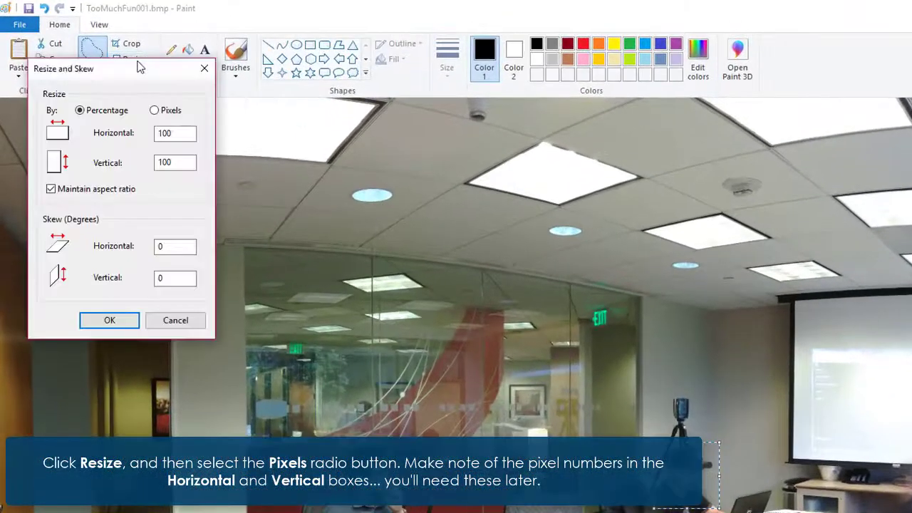
left_click(155, 111)
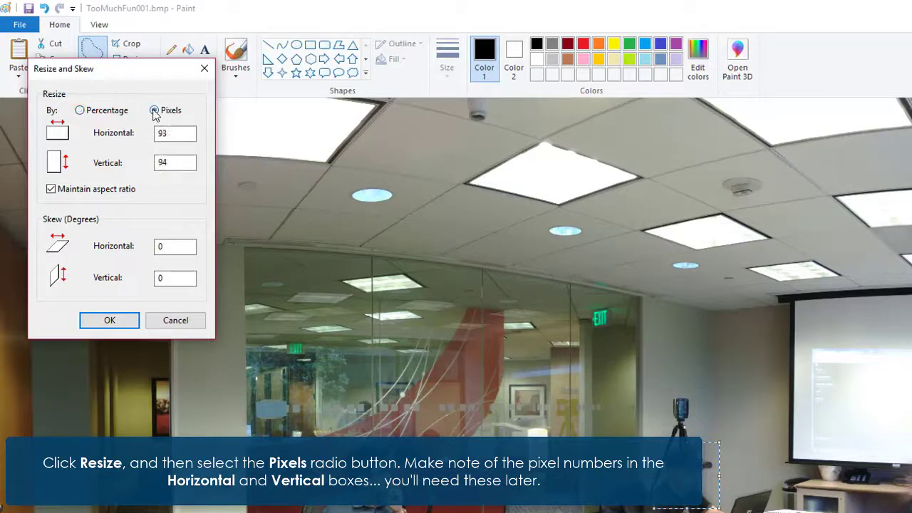
left_click(80, 111)
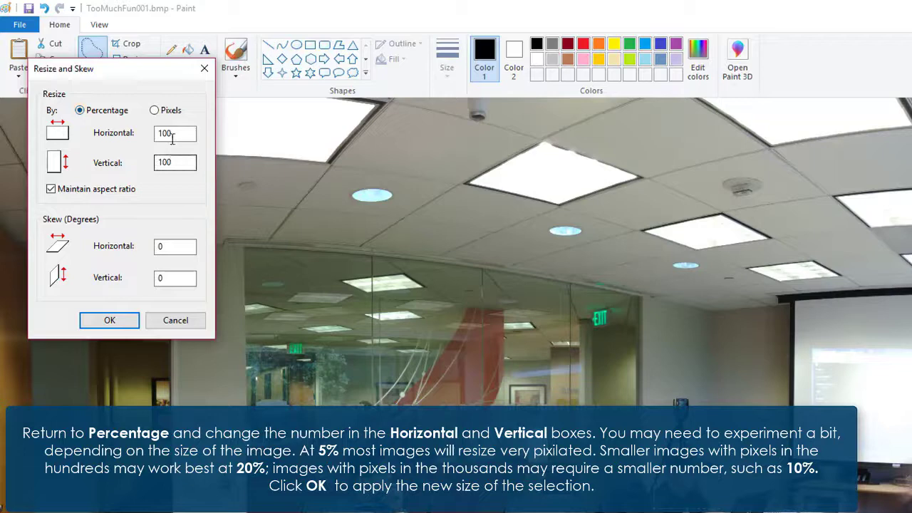
left_click_drag(172, 135, 150, 131)
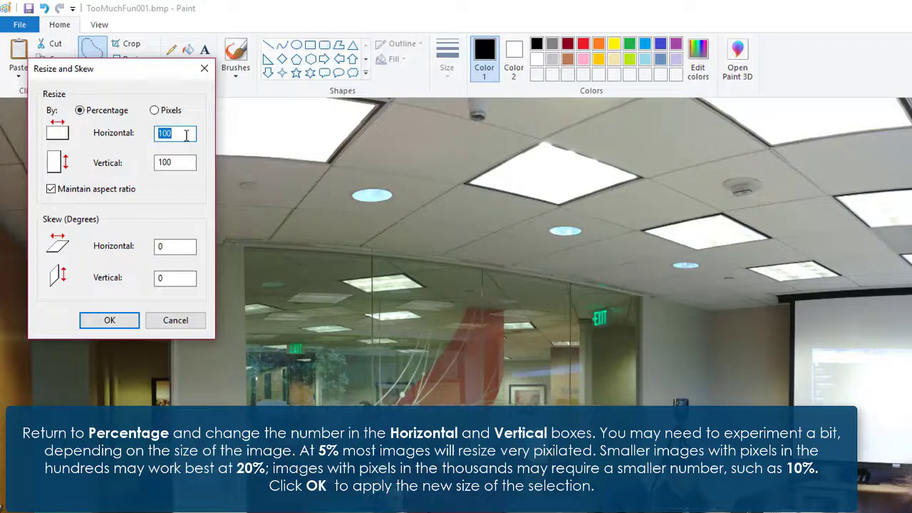
type("30")
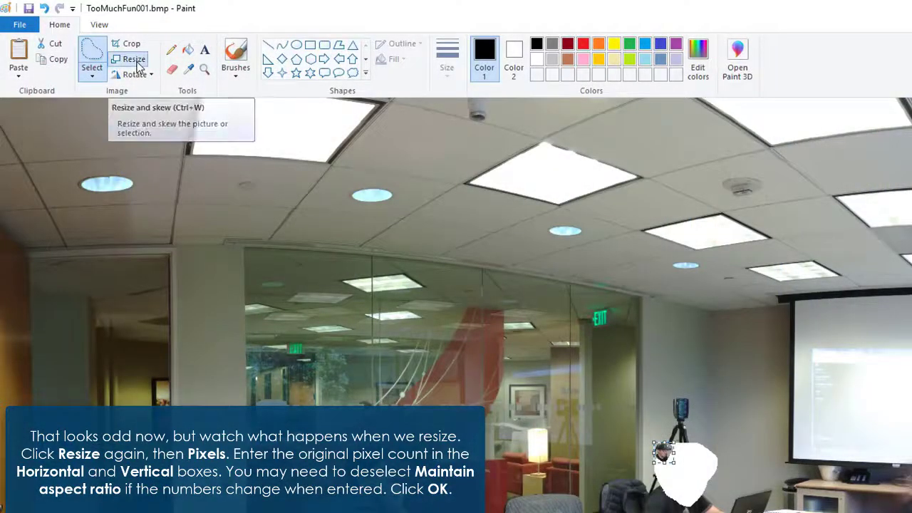
Enlarge the shrunk selection back to its original pixel size to pixelate the face, then nudge it into place
left_click(137, 62)
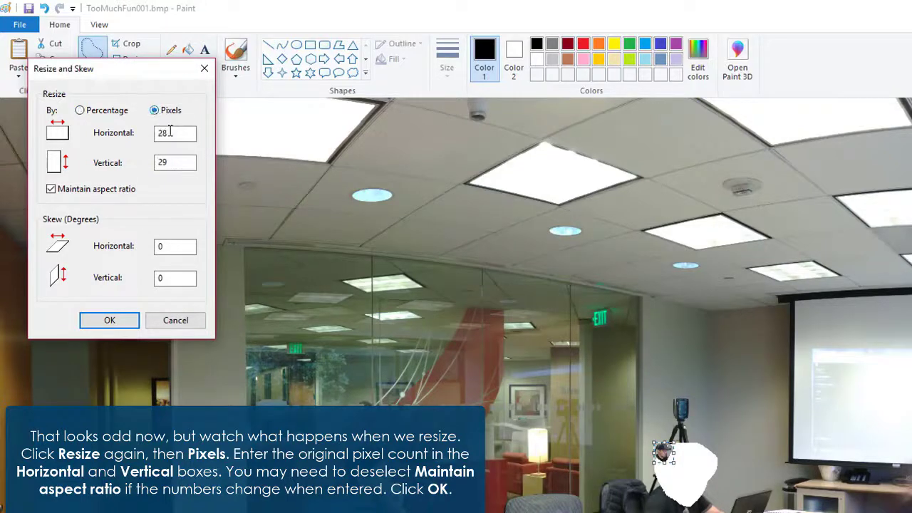
left_click_drag(172, 133, 148, 128)
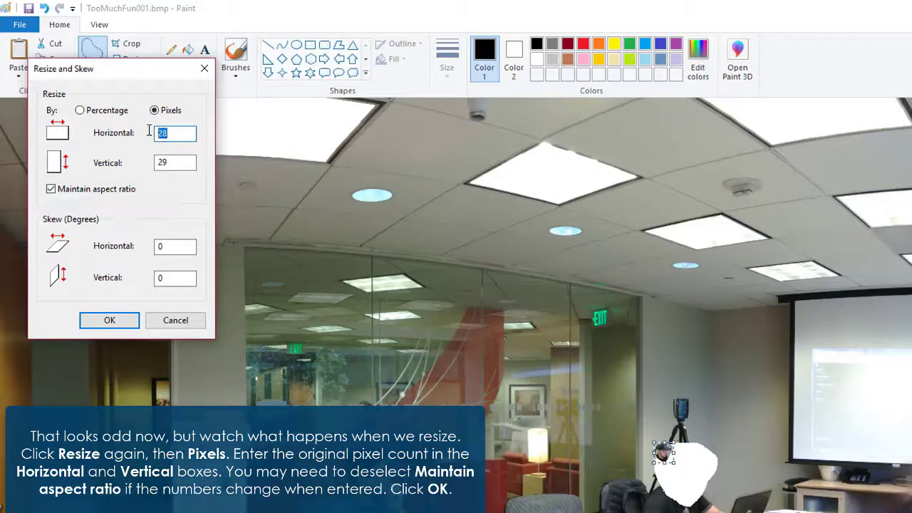
type("105")
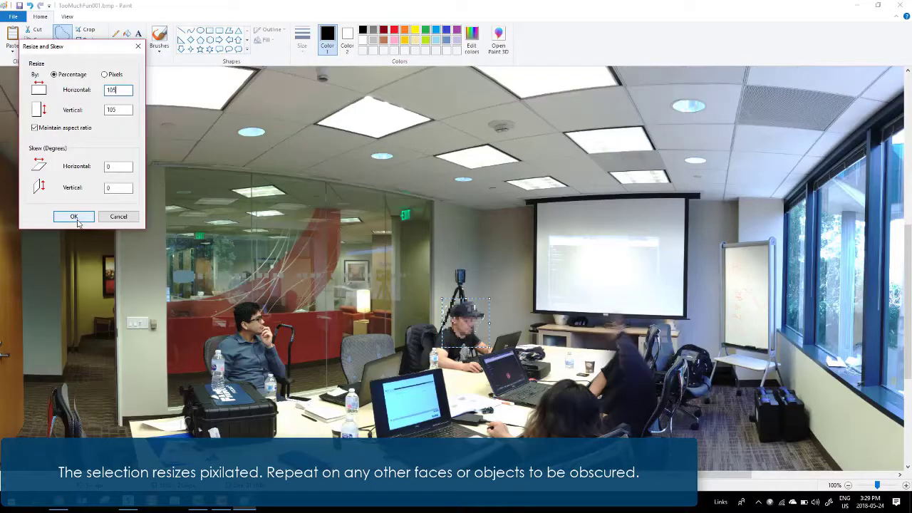
left_click(109, 320)
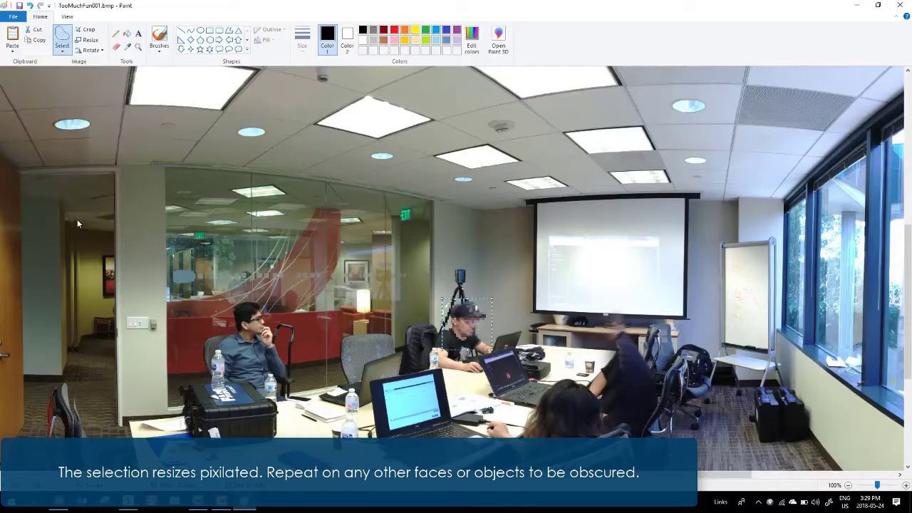
left_click_drag(458, 320, 461, 315)
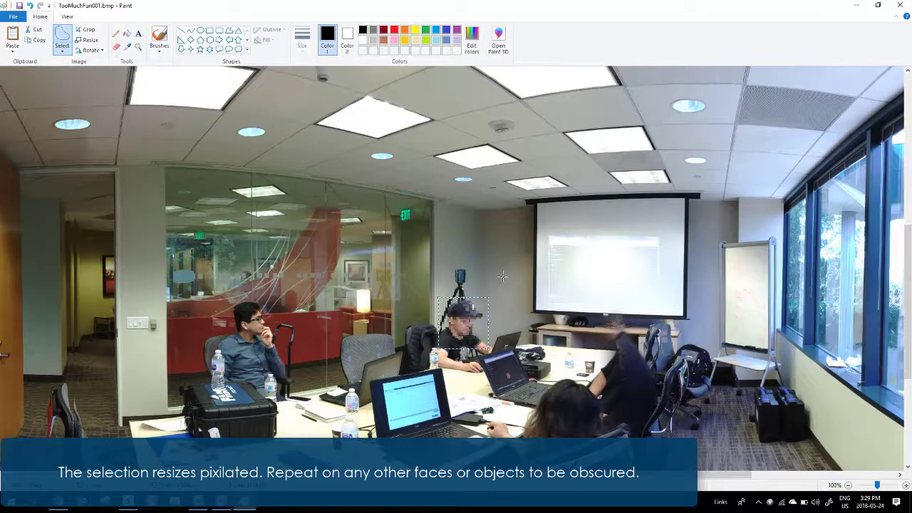
Save the image as TooMuchFun001blur.bmp, replacing the existing file
left_click(13, 17)
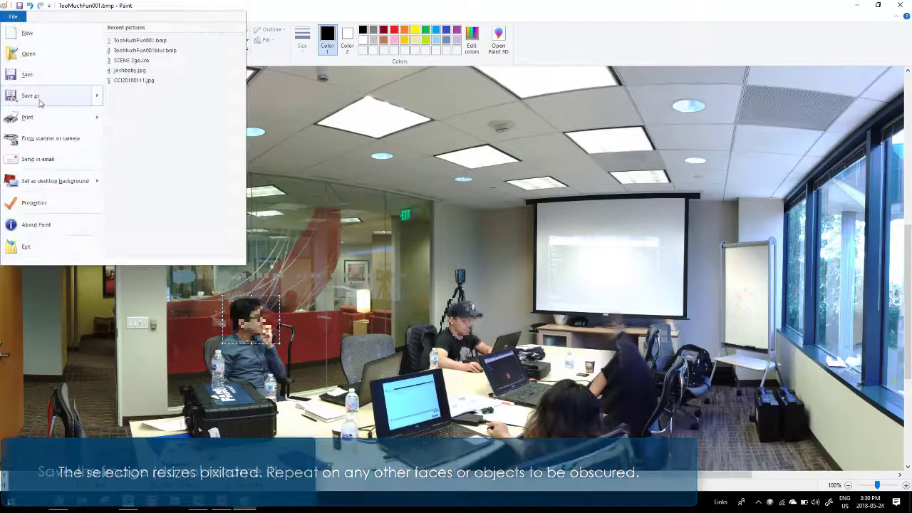
left_click(17, 97)
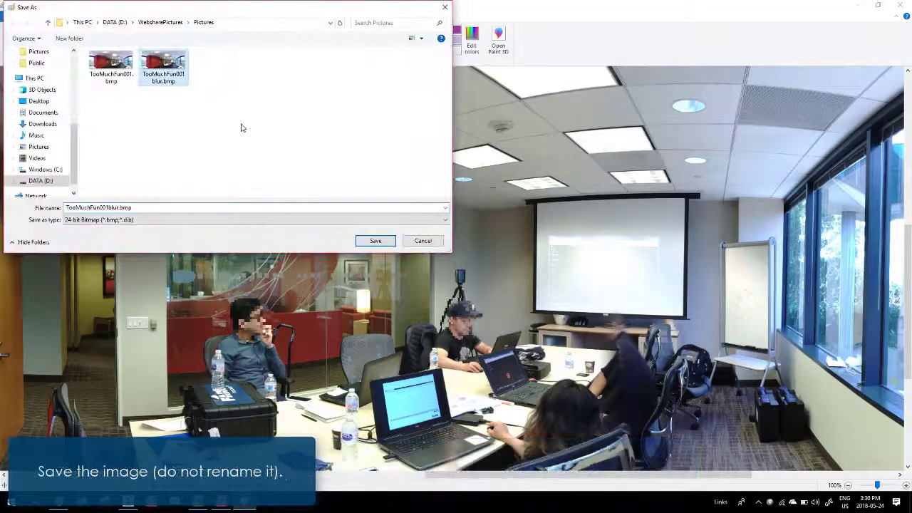
left_click(376, 242)
left_click(476, 251)
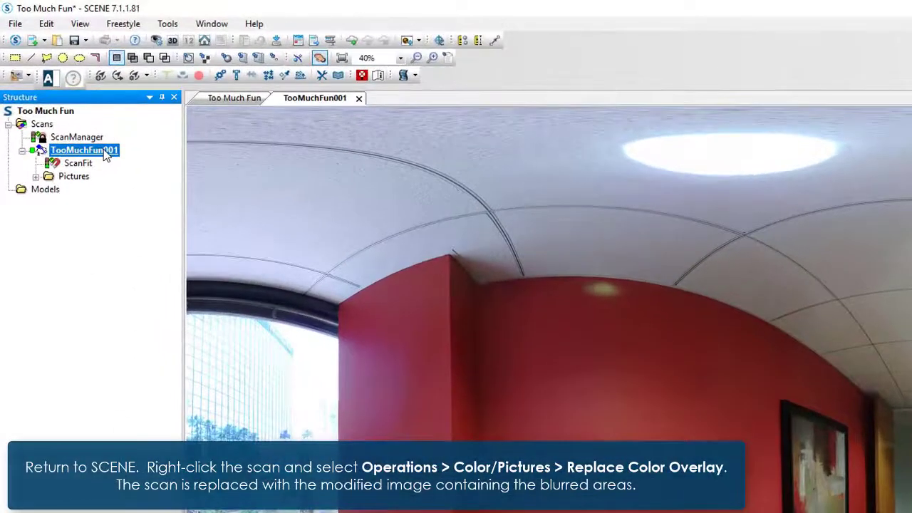
Replace the TooMuchFun001 colour overlay with the TooMuchFun001blur.bmp image
right_click(70, 100)
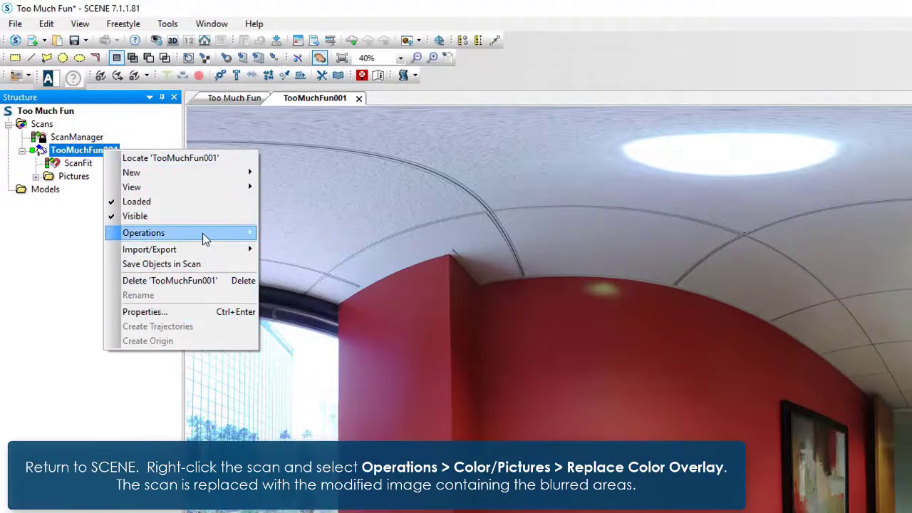
mouse_move(203, 233)
mouse_move(300, 319)
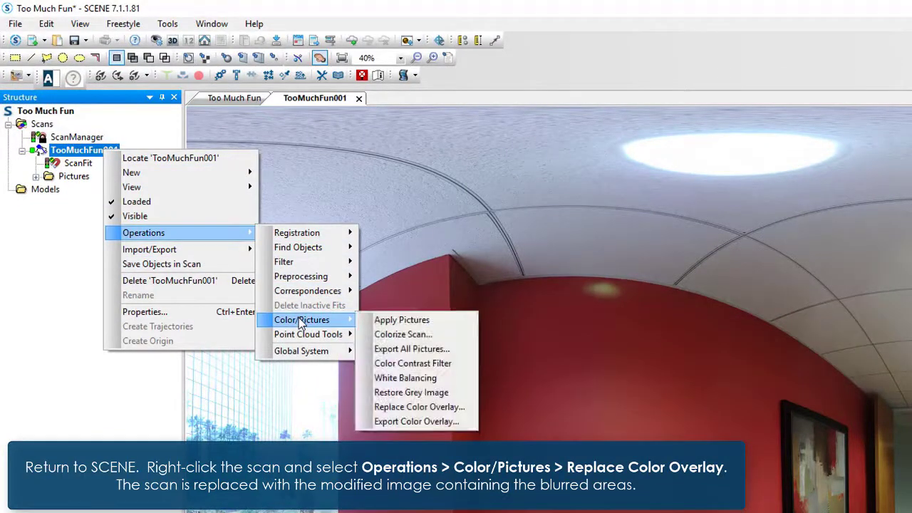
left_click(428, 403)
left_click(253, 167)
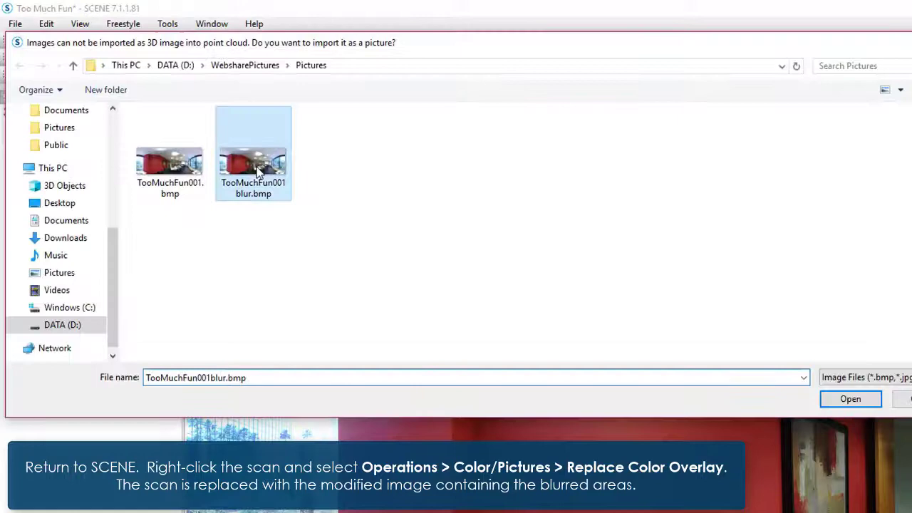
left_click(838, 401)
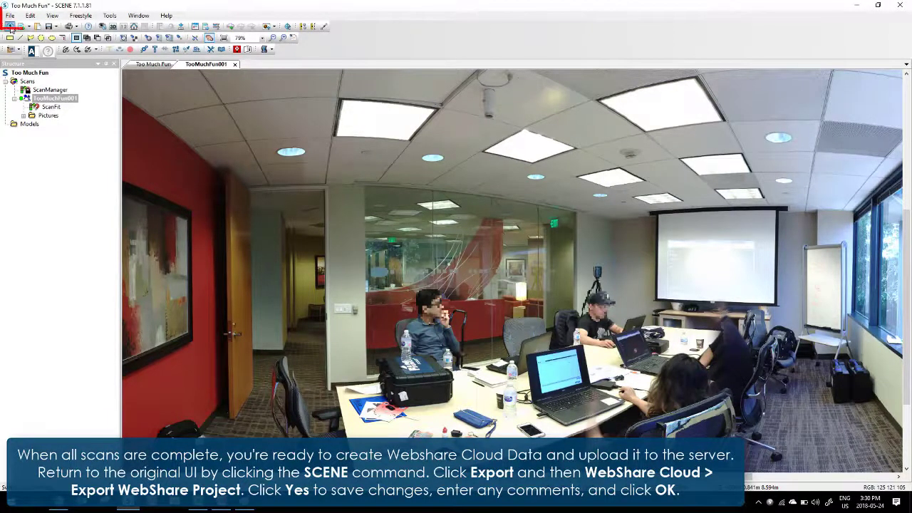
Return to the new interface and start the WebShare project export, saving changes with comment 'Colour Overlay'
left_click(10, 26)
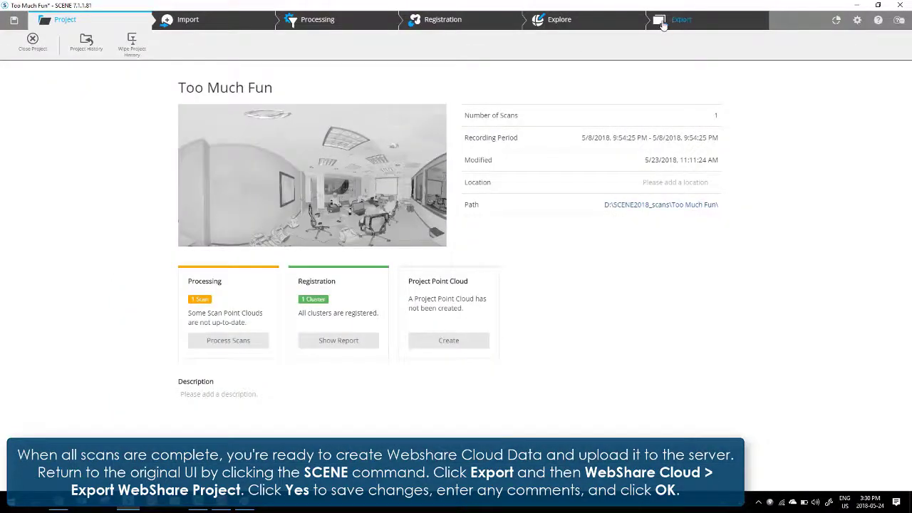
left_click(677, 24)
left_click(240, 41)
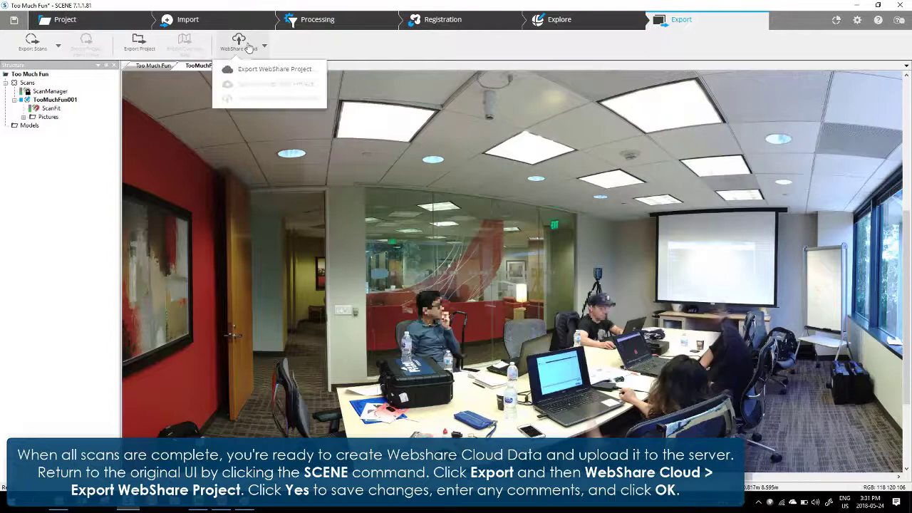
left_click(258, 69)
left_click(481, 278)
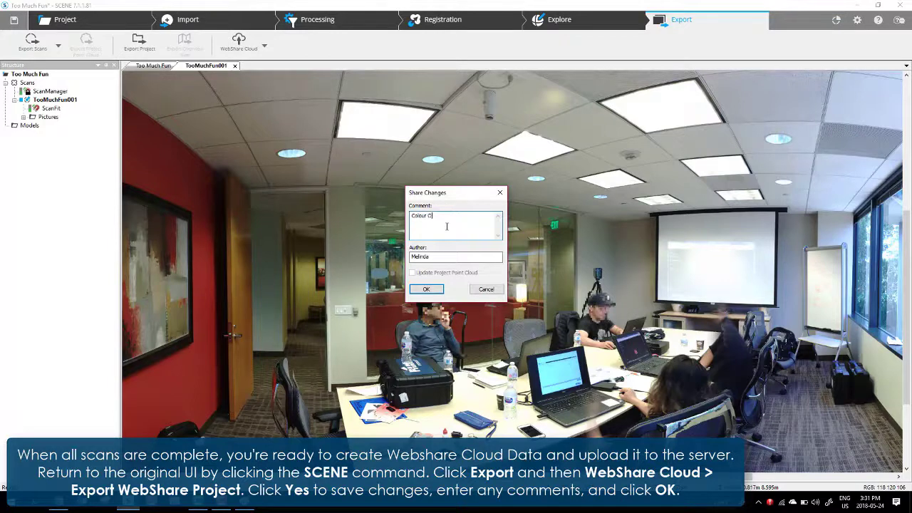
type("Colour Overlay")
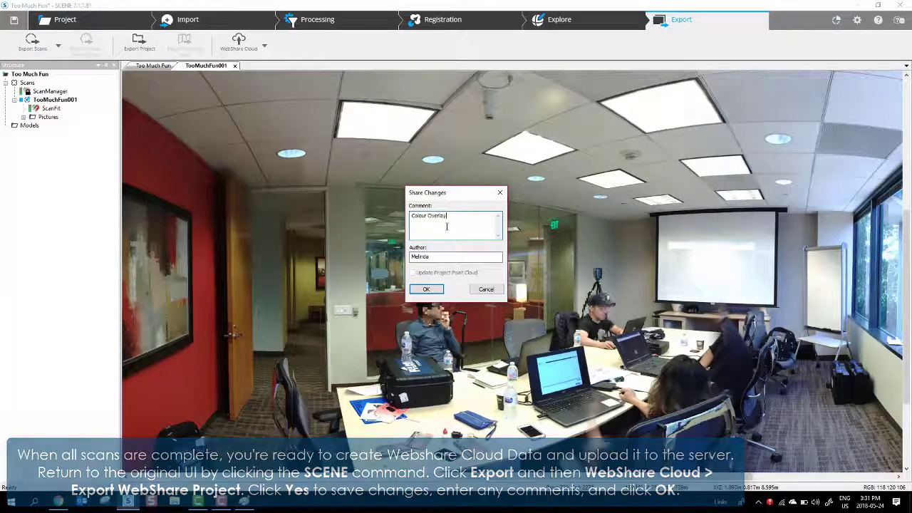
left_click(426, 289)
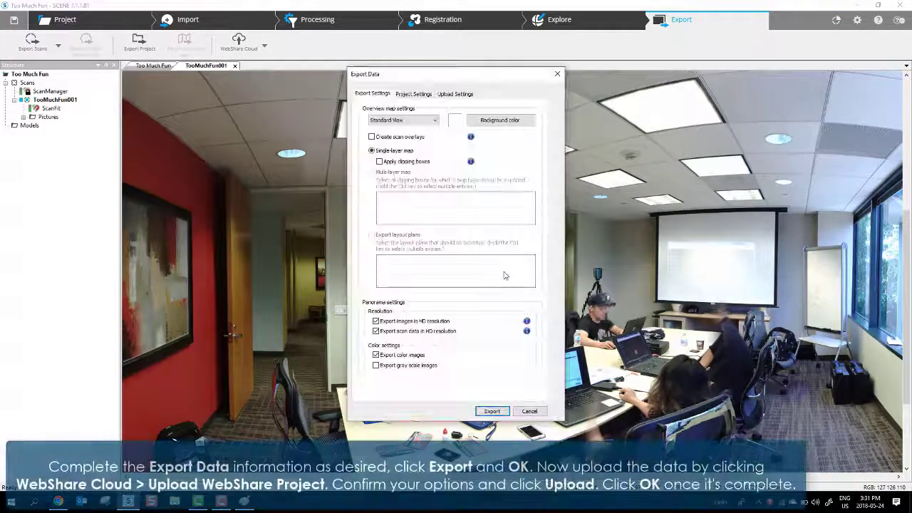
Review the Project Settings and upload settings tabs, then export the WebShare project data
left_click(410, 95)
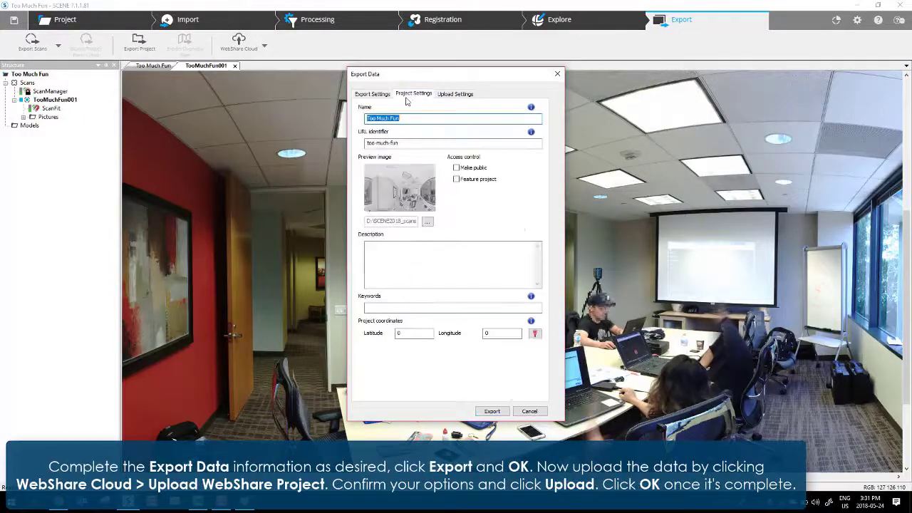
left_click(454, 95)
left_click(373, 94)
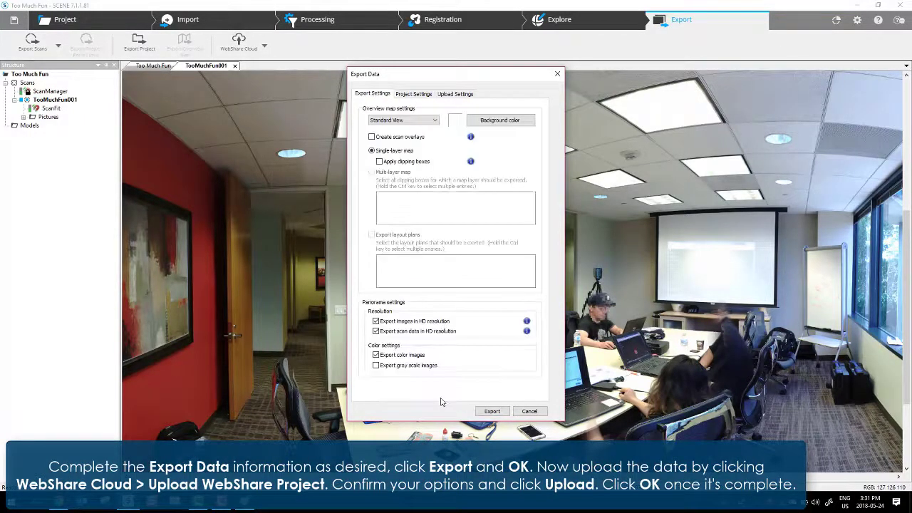
left_click(492, 411)
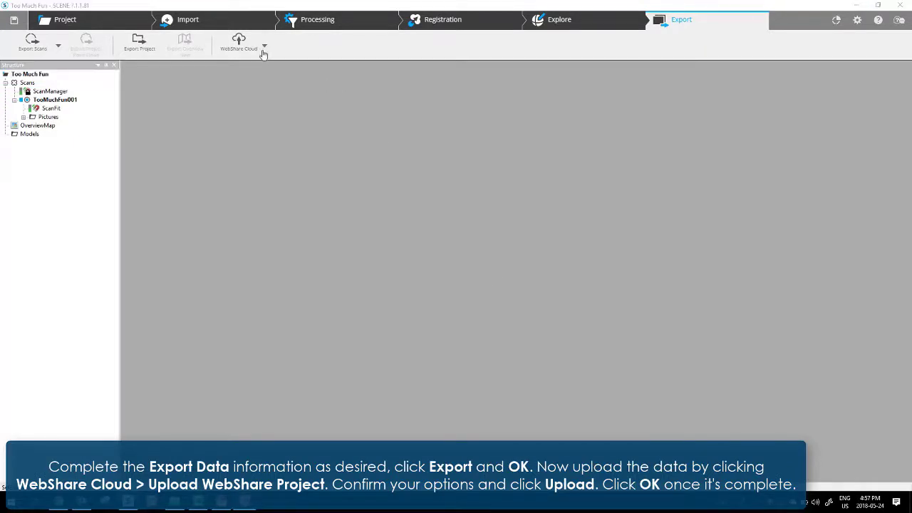
Upload the WebShare project to the cloud using the saved login and acknowledge the success notice
left_click(264, 46)
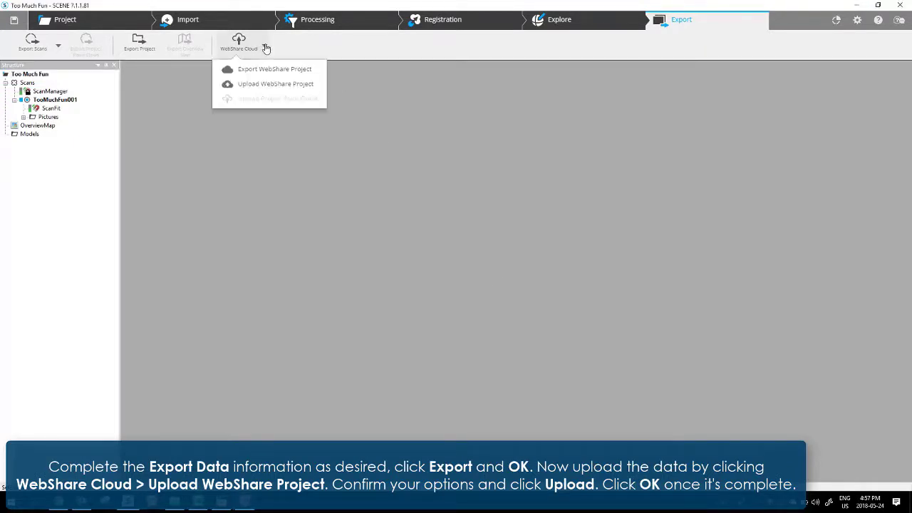
left_click(264, 84)
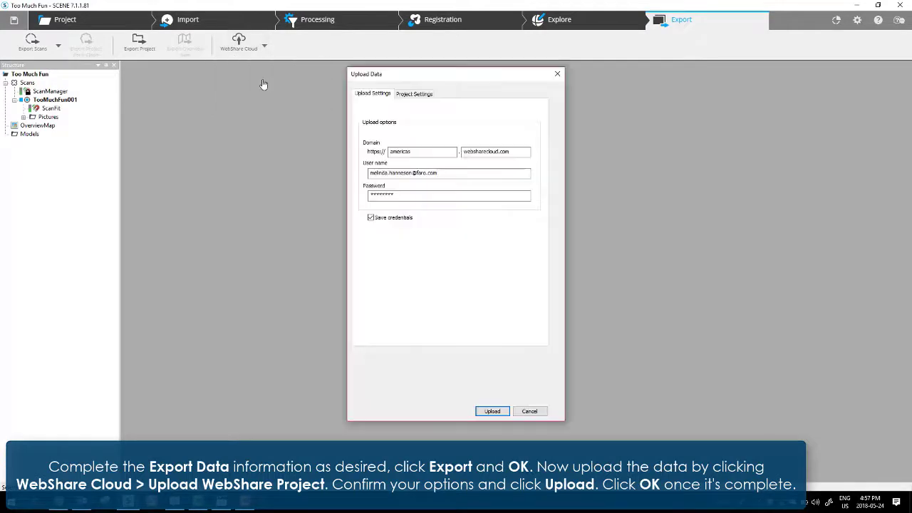
left_click(500, 413)
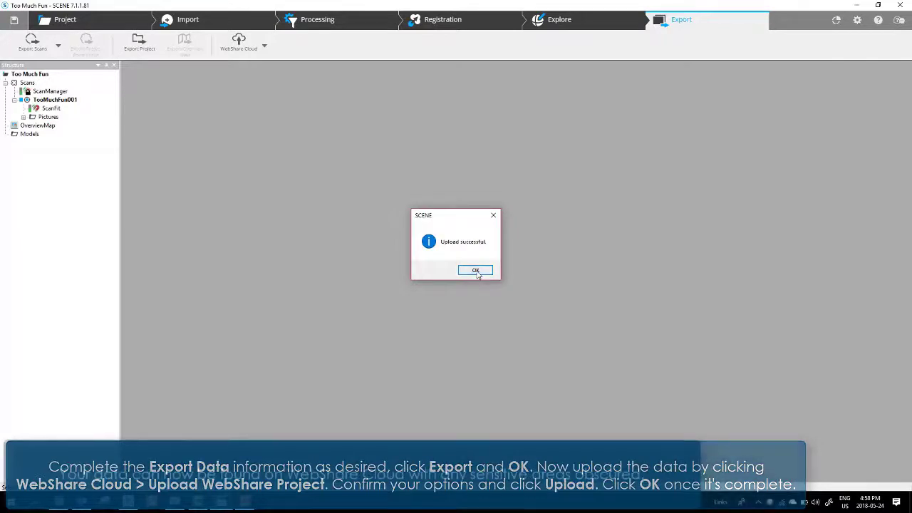
left_click(475, 270)
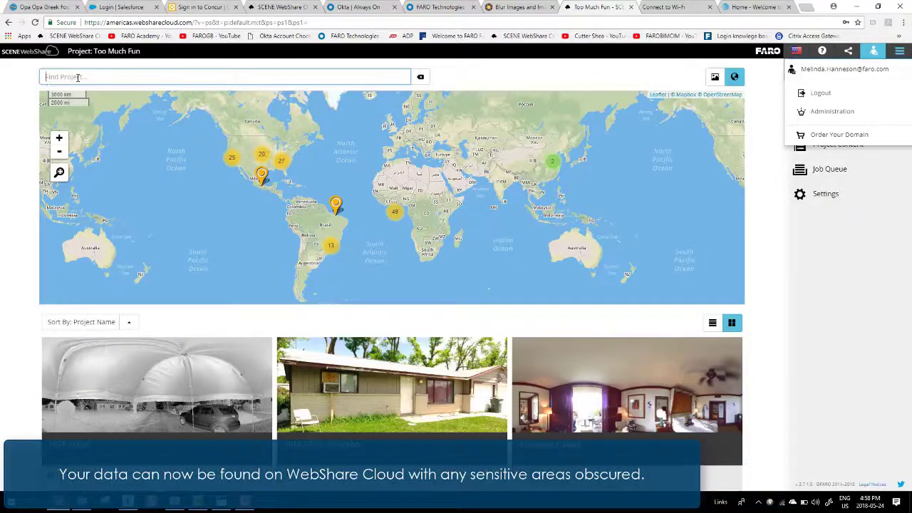
Find the 'Too Much Fun' project by searching 'too' and open its conference-room scan panorama
type("too")
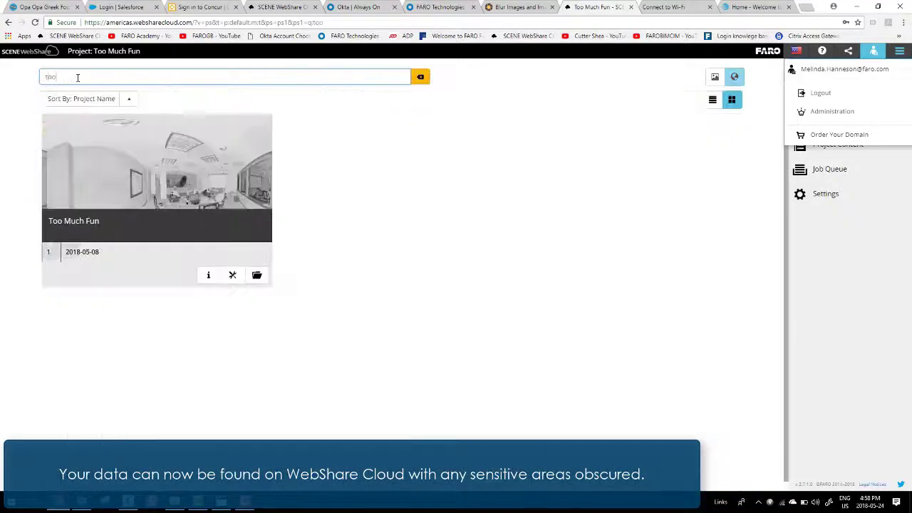
left_click(256, 276)
left_click(394, 263)
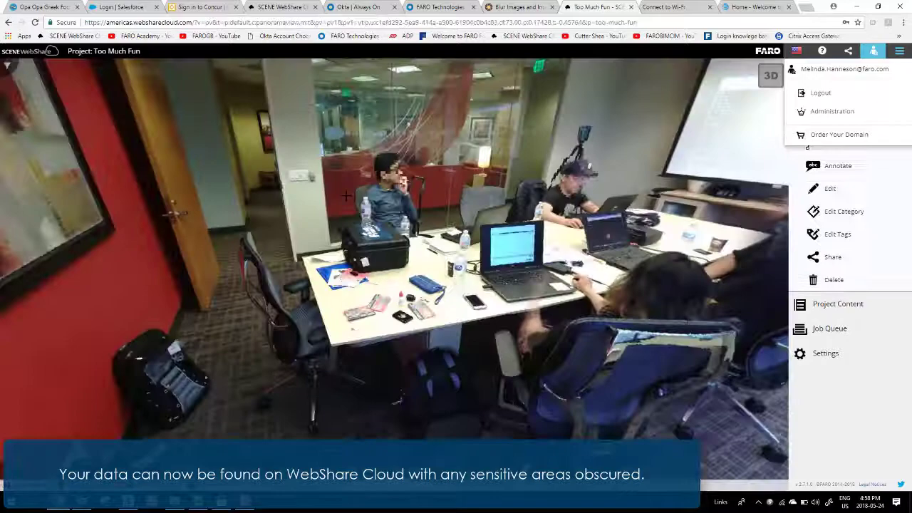